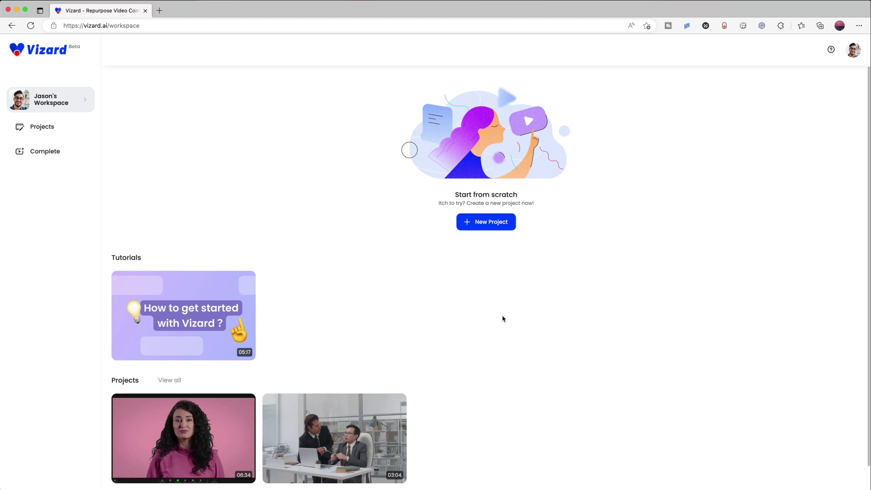
# Step: Start a new project and upload Vizard 2.0 Demonstration.mp4 from the Desktop
pyautogui.click(472, 222)
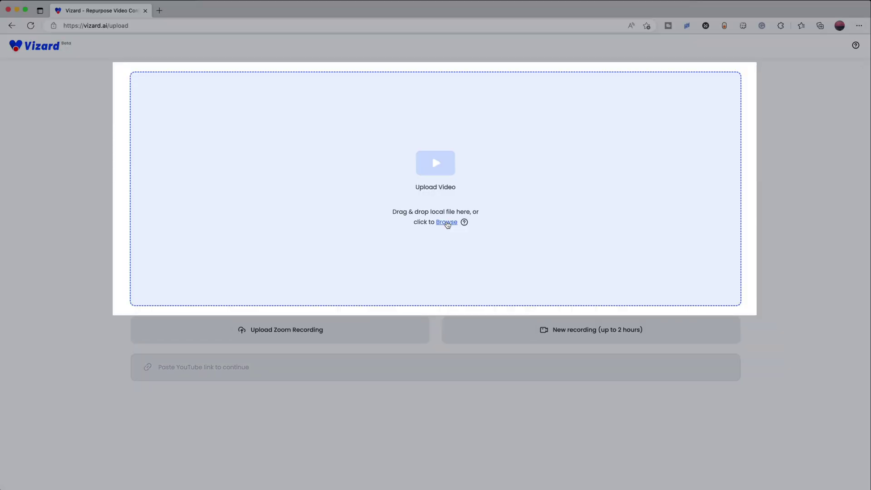
pyautogui.click(447, 223)
pyautogui.click(398, 73)
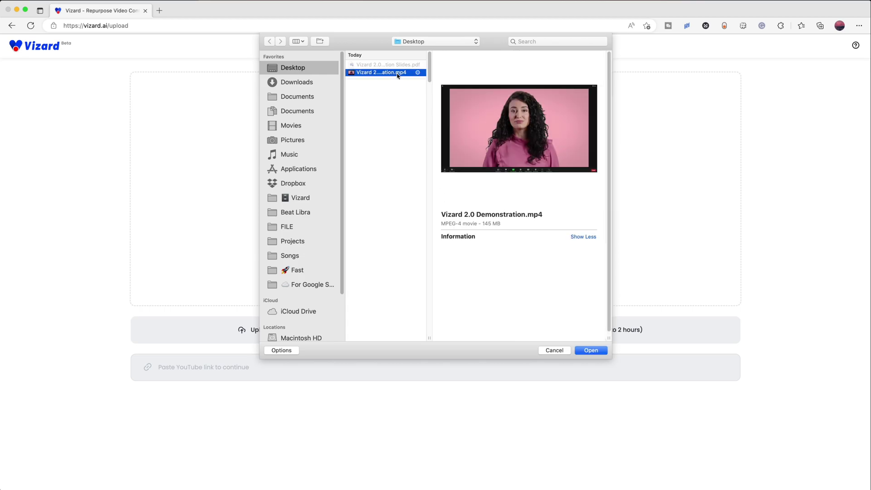
pyautogui.click(581, 351)
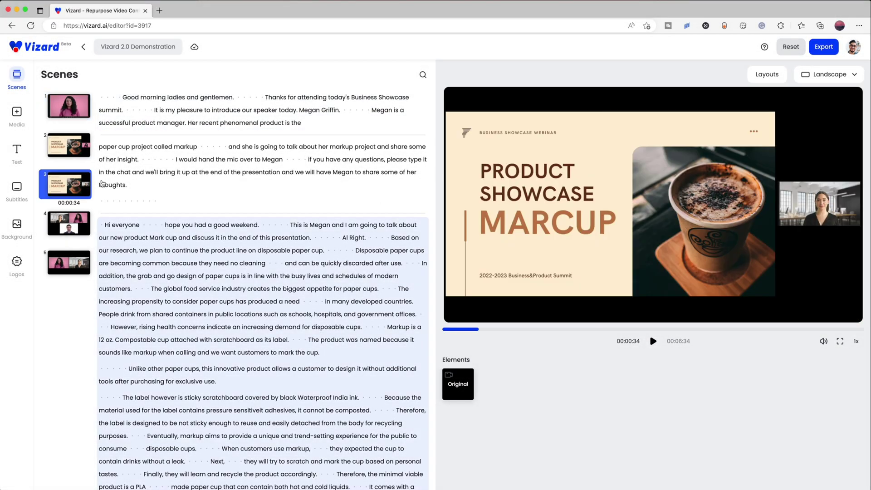
pyautogui.click(842, 206)
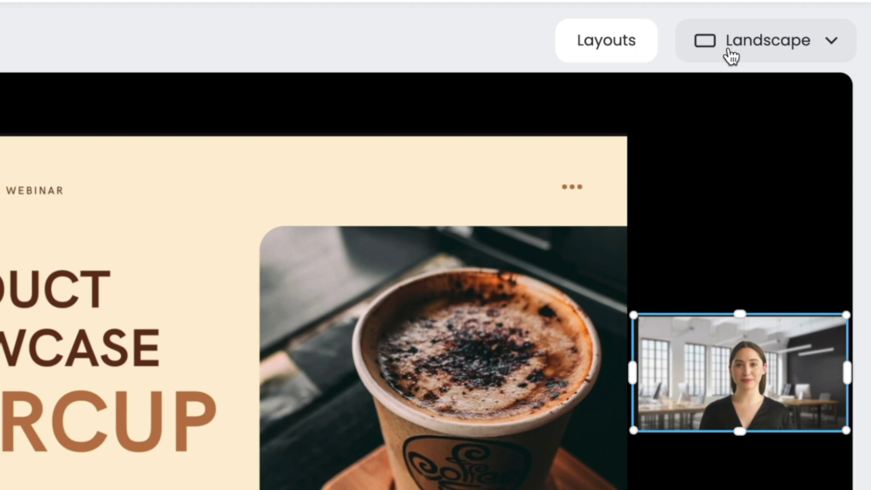
pyautogui.click(731, 56)
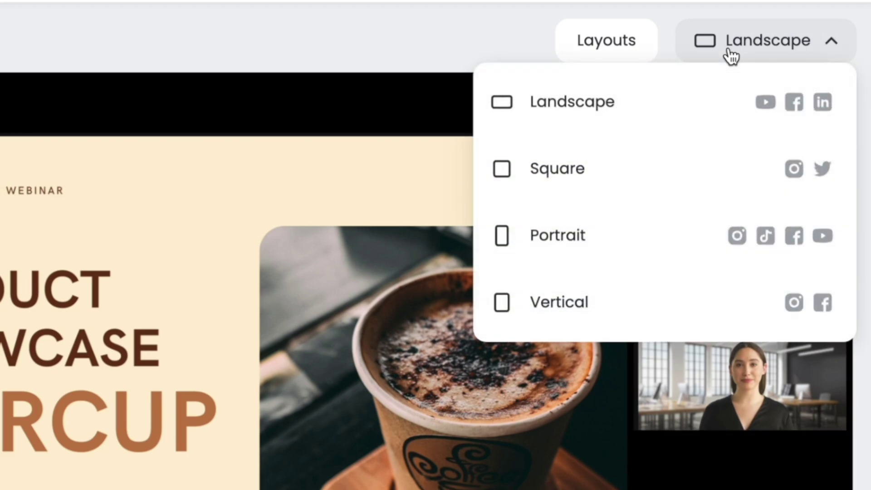
pyautogui.click(720, 106)
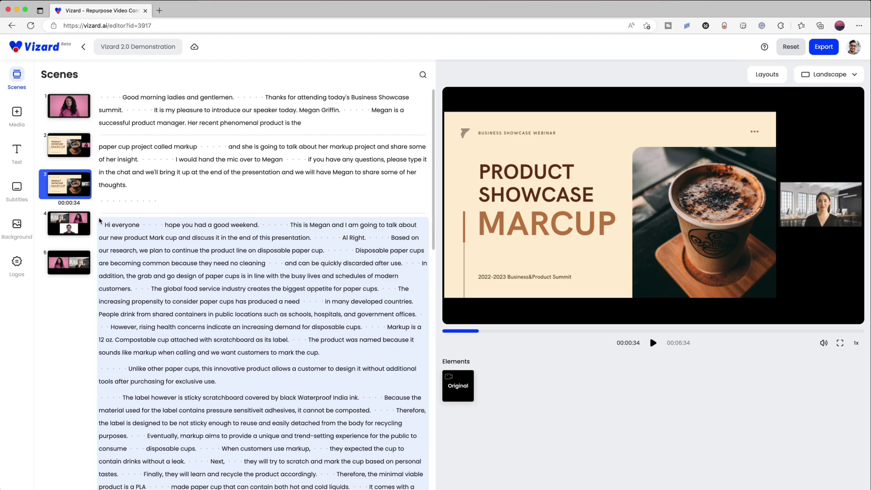
# Step: Step through scene 4 to scene 5 to review the closing thank-you transcript
pyautogui.click(78, 226)
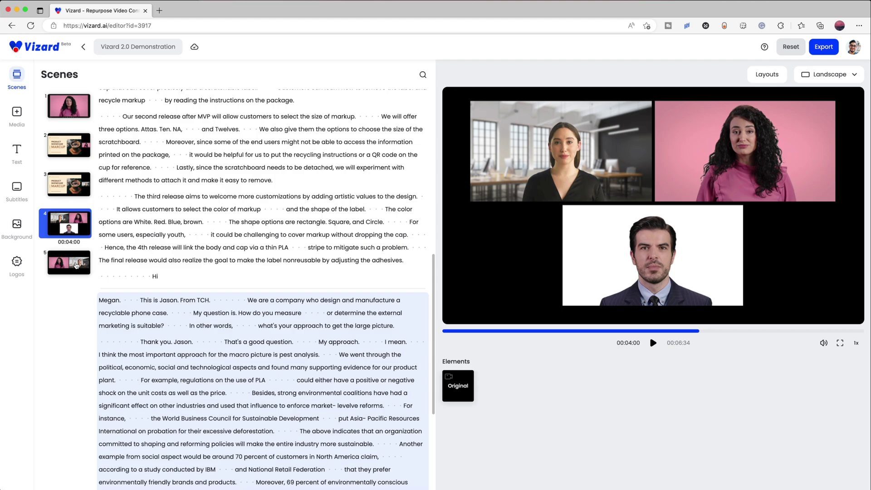
pyautogui.click(76, 266)
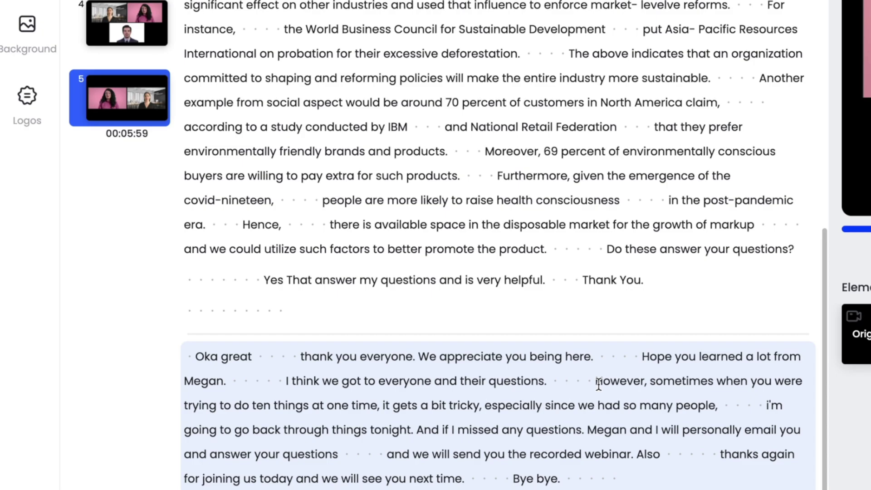
pyautogui.click(595, 381)
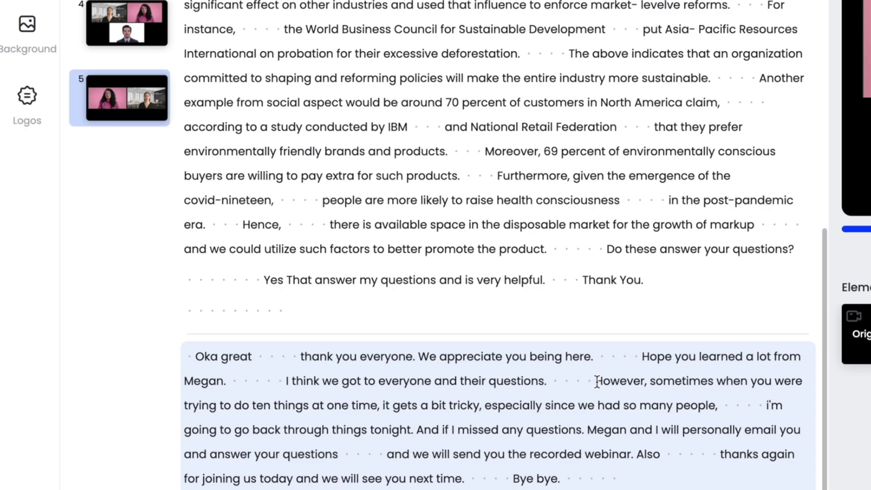
pyautogui.press('Return')
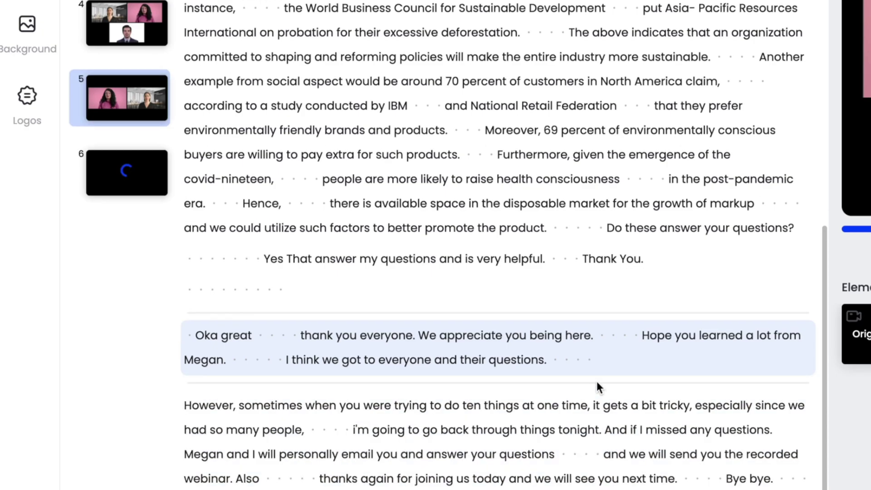
pyautogui.click(383, 440)
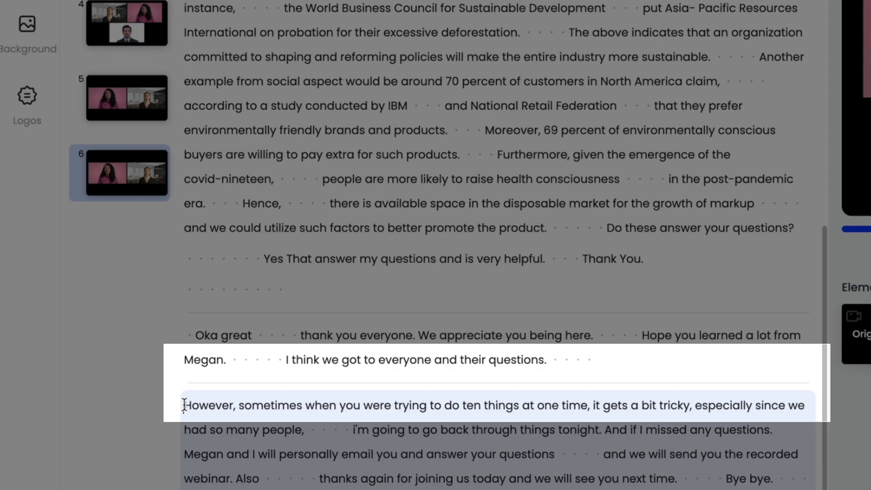
pyautogui.click(184, 405)
pyautogui.press('BackSpace')
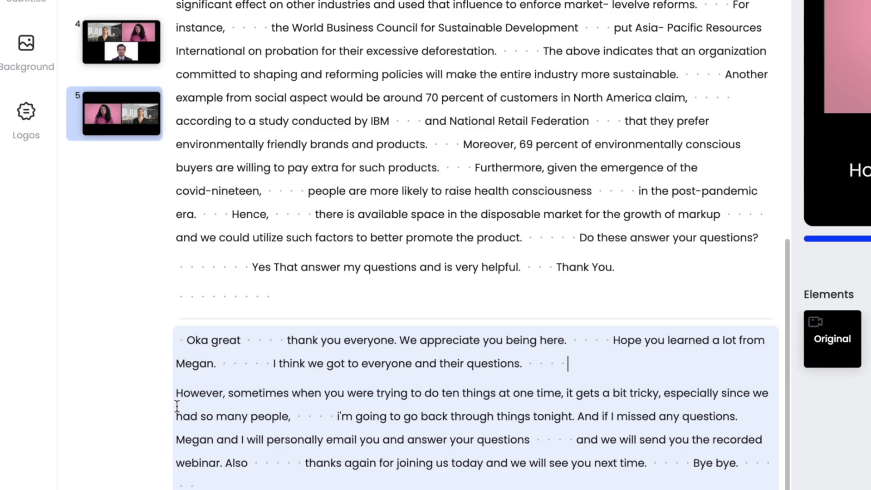
# Step: Delete scene 5 and confirm, leaving four scenes running 5:59
pyautogui.rightClick(122, 131)
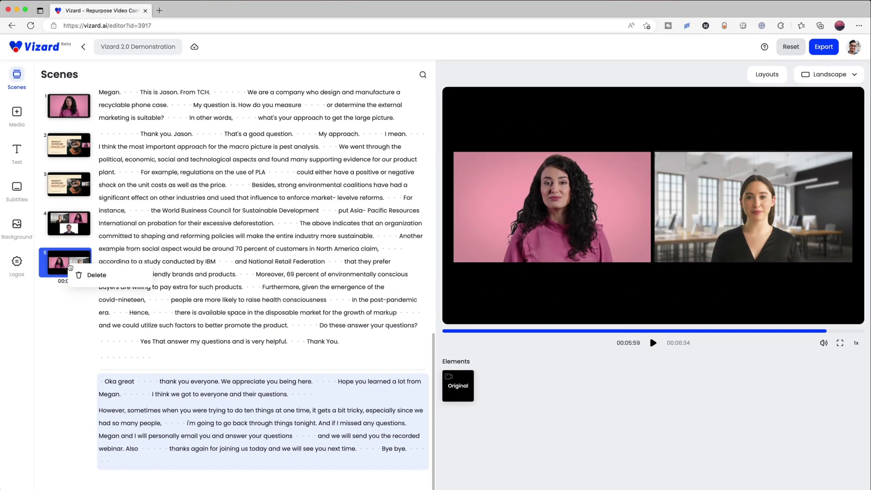
pyautogui.click(95, 277)
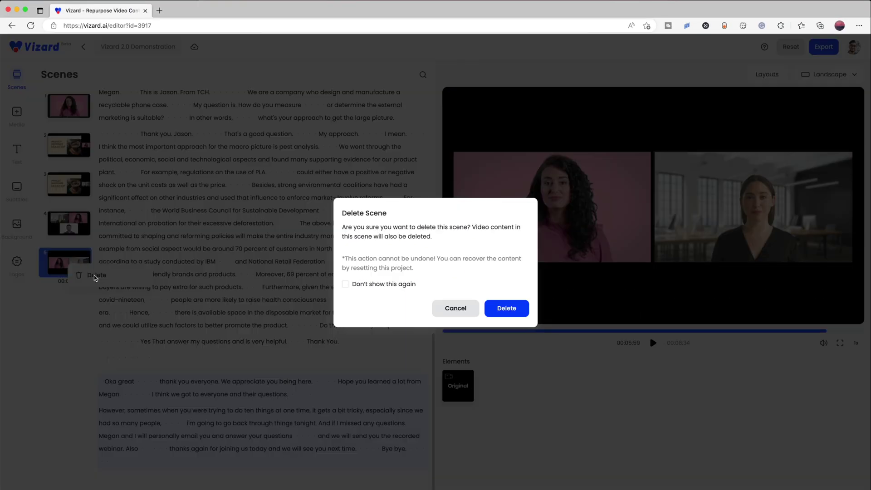
pyautogui.click(517, 310)
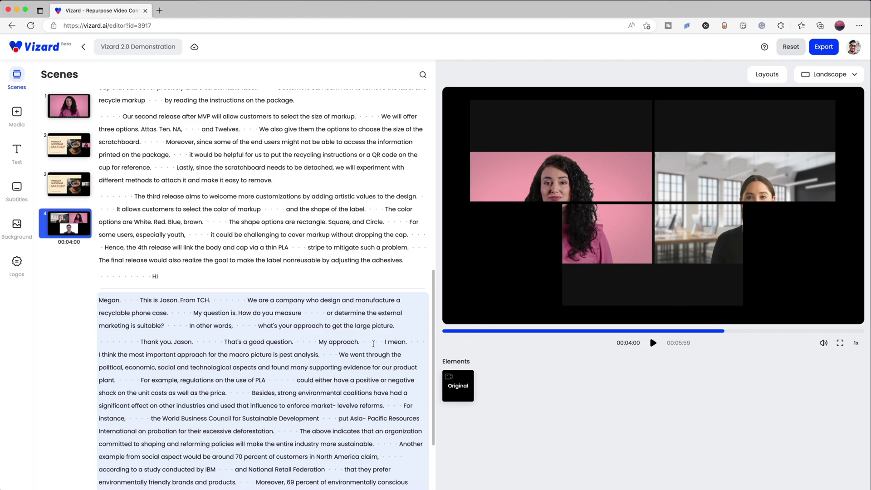
pyautogui.scroll(-3, 373, 344)
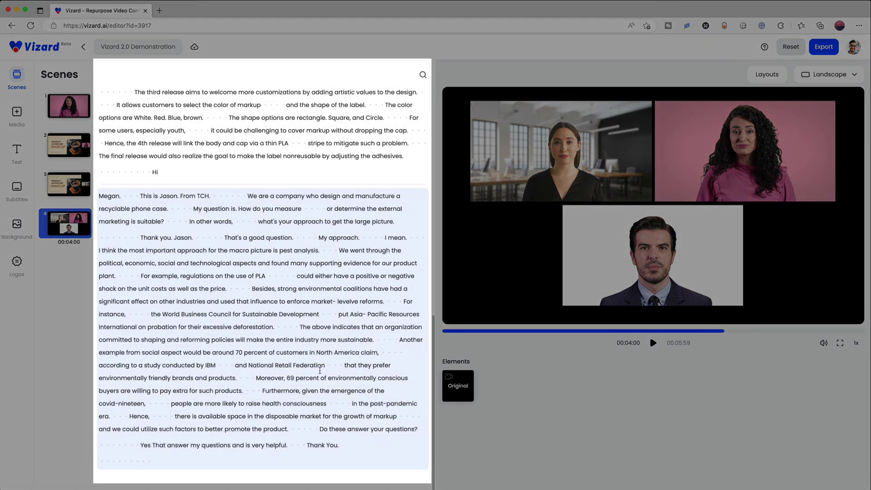
# Step: Delete the scene 4 transcript passage from 'Furthermore' through 'product.' from the video
pyautogui.moveTo(263, 390); pyautogui.dragTo(289, 425)
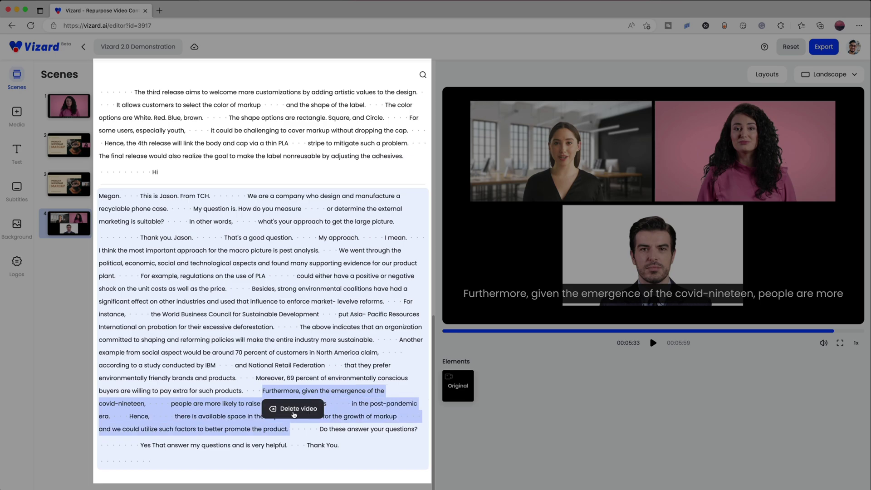
pyautogui.click(294, 413)
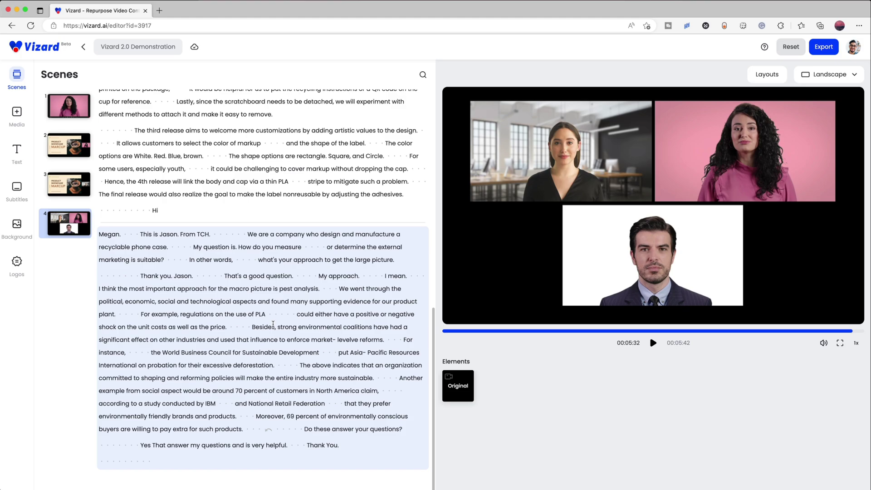
pyautogui.click(273, 312)
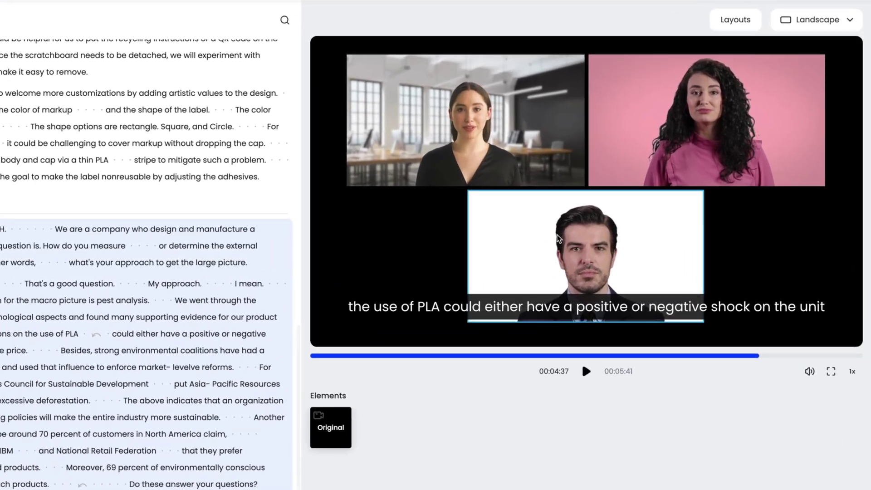
# Step: Shrink the man's tile and raise it, then narrow the pink woman's tile and shift it right
pyautogui.click(728, 255)
pyautogui.moveTo(706, 255); pyautogui.dragTo(649, 255)
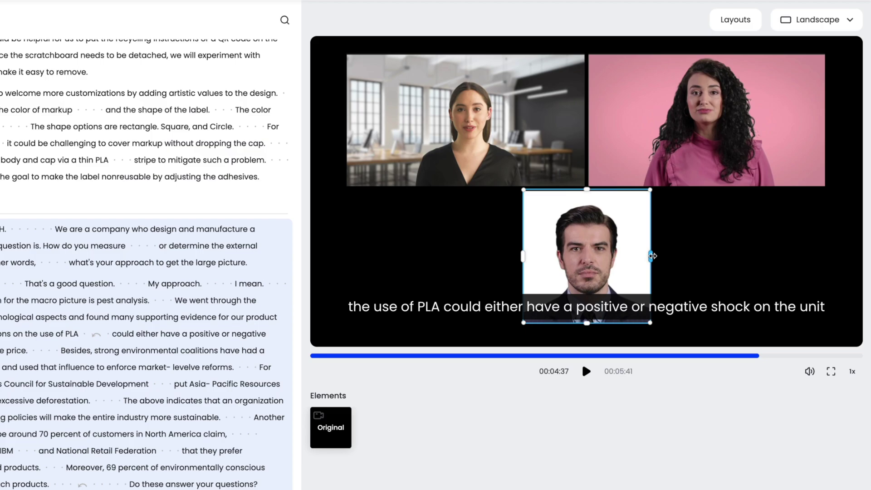
pyautogui.moveTo(649, 190); pyautogui.dragTo(611, 234)
pyautogui.moveTo(564, 268); pyautogui.dragTo(588, 225)
pyautogui.click(659, 155)
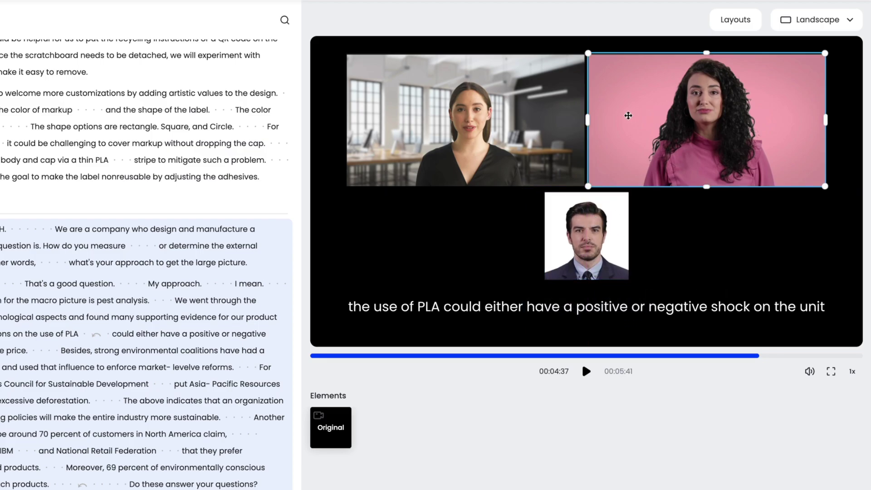
pyautogui.moveTo(590, 120); pyautogui.dragTo(628, 120)
pyautogui.moveTo(827, 121); pyautogui.dragTo(784, 122)
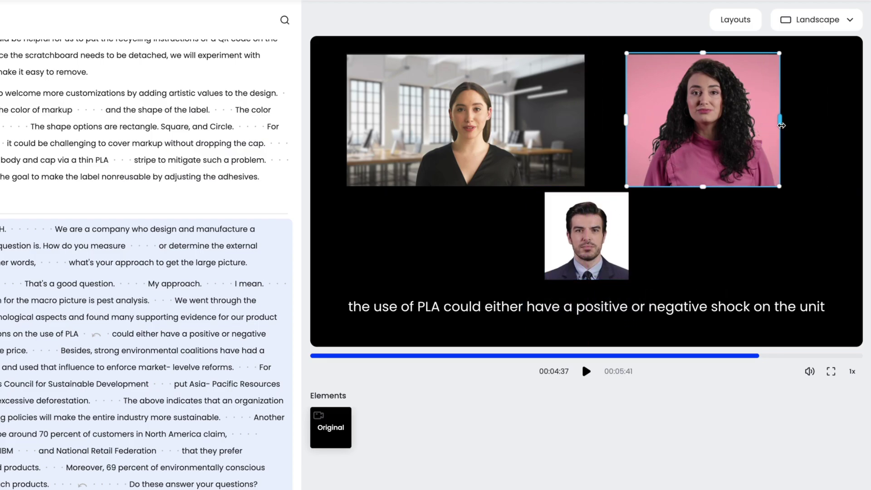
# Step: Crop the office woman's tile, then remove it and drag her video back onto the canvas
pyautogui.moveTo(727, 120); pyautogui.dragTo(777, 126)
pyautogui.click(472, 120)
pyautogui.moveTo(585, 120); pyautogui.dragTo(558, 121)
pyautogui.moveTo(346, 120); pyautogui.dragTo(401, 120)
pyautogui.rightClick(514, 109)
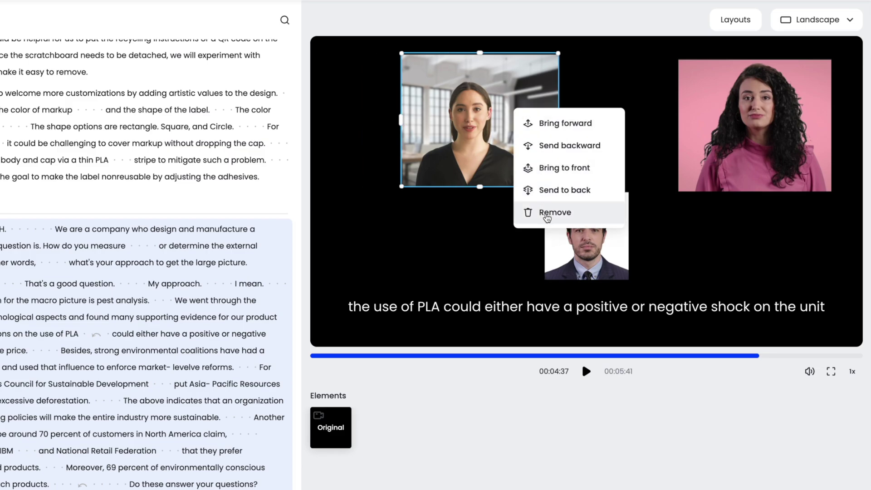
pyautogui.click(593, 219)
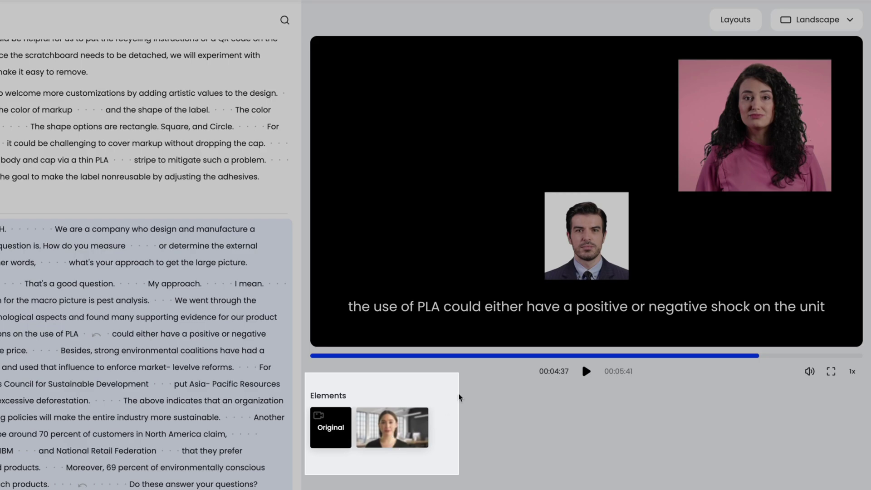
pyautogui.moveTo(393, 427); pyautogui.dragTo(423, 120)
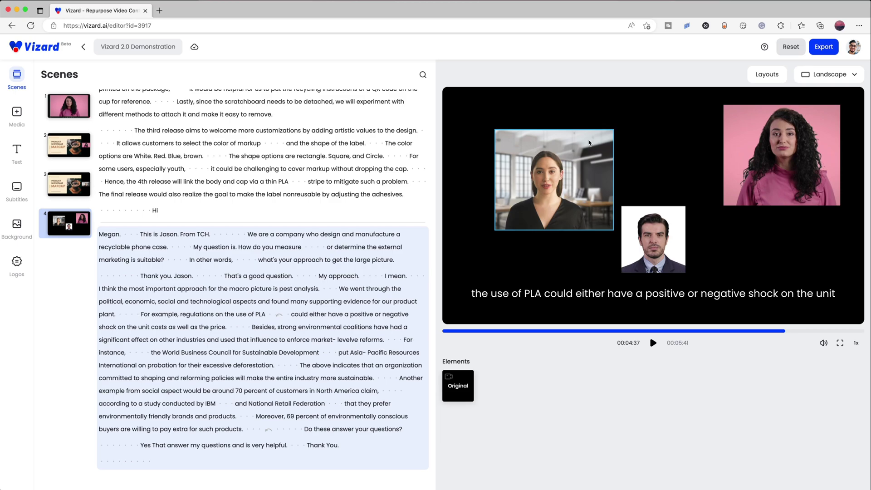
# Step: Apply the three-person side-by-side layout to scene 4
pyautogui.click(767, 75)
pyautogui.scroll(-5, 589, 218)
pyautogui.click(334, 306)
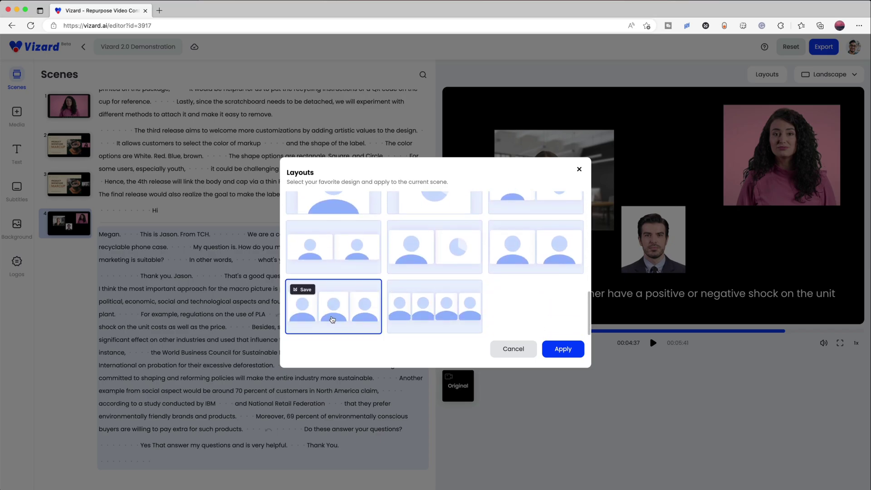
pyautogui.click(562, 349)
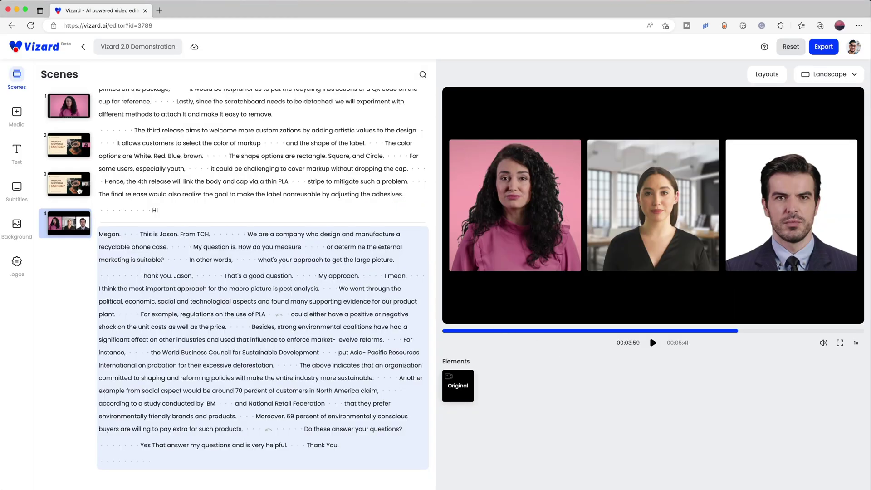
# Step: Give scene 3 the circle-speaker-beside-slide layout and place the full original recording filling the frame
pyautogui.click(80, 191)
pyautogui.click(765, 75)
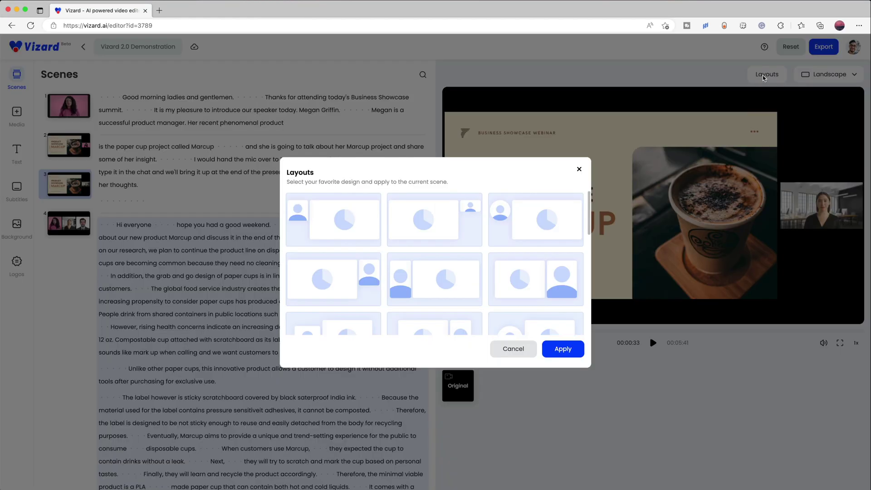
pyautogui.click(554, 223)
pyautogui.click(565, 350)
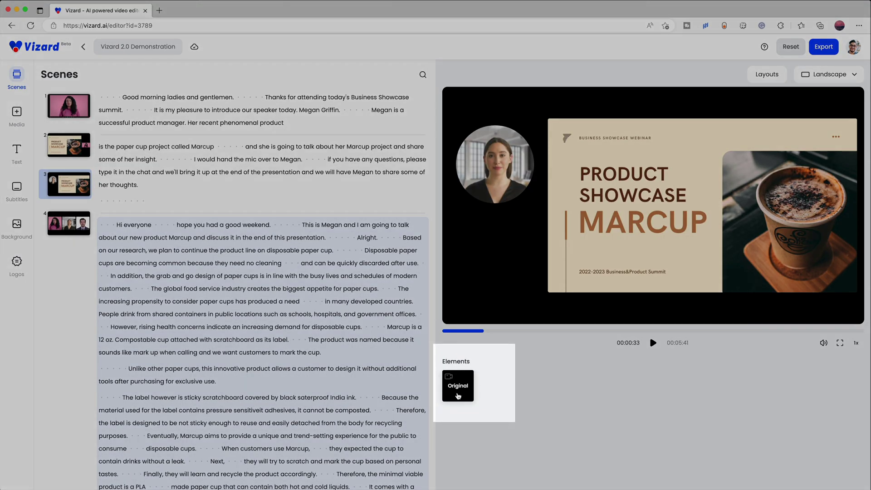
pyautogui.moveTo(458, 395); pyautogui.dragTo(510, 236)
pyautogui.moveTo(505, 149); pyautogui.dragTo(499, 145)
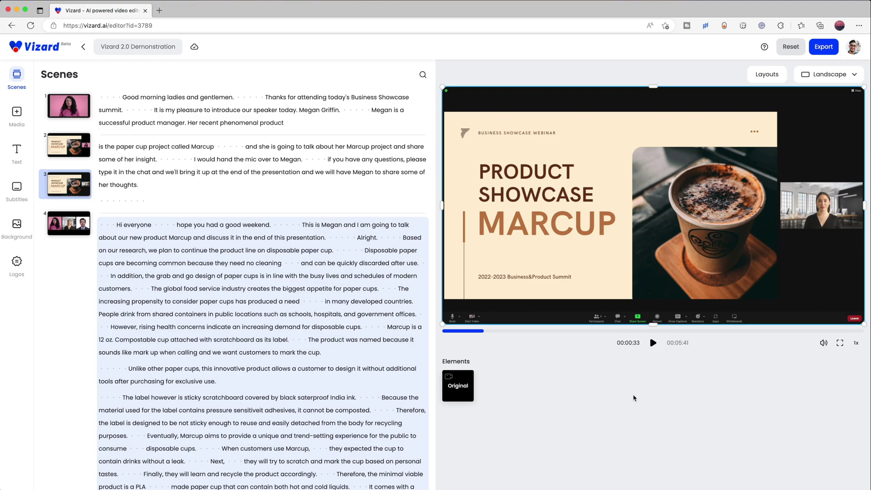
# Step: Remove the full original recording layer from scene 3, keeping the Marcup slide and circular presenter
pyautogui.rightClick(632, 207)
pyautogui.click(662, 292)
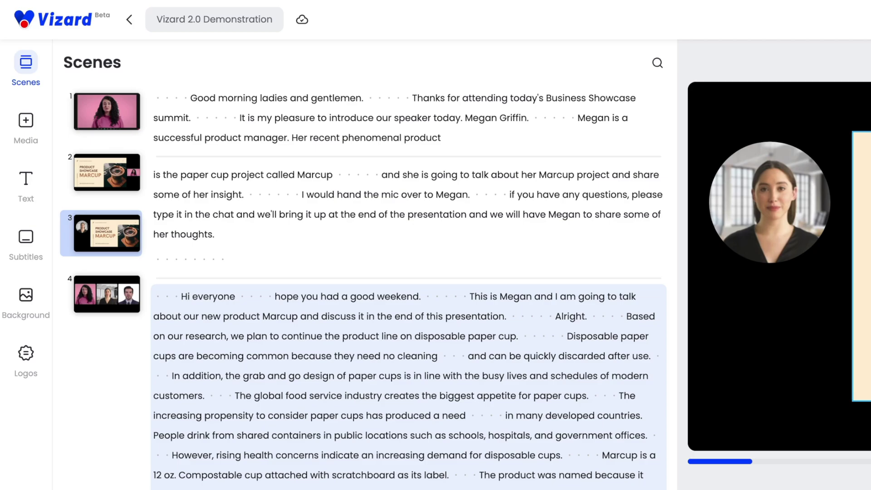
# Step: Switch to the Subtitles panel, showing Poppins size 16 in single-line mode
pyautogui.click(27, 247)
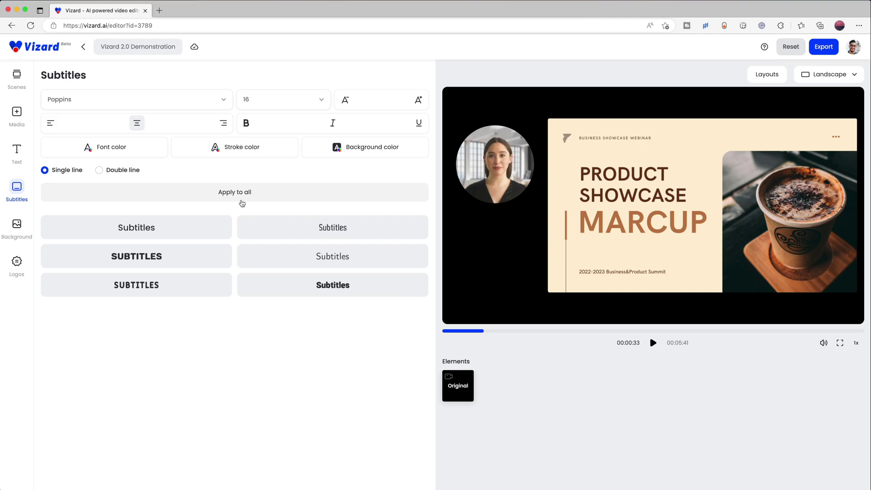
# Step: Upload the Vizard 2.pdf slide deck from the desktop into the PDF media library
pyautogui.click(16, 117)
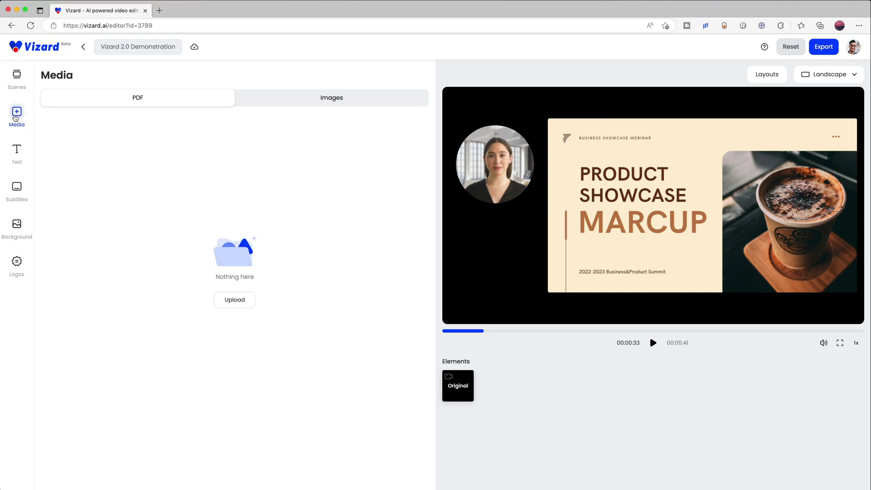
pyautogui.click(235, 301)
pyautogui.click(407, 254)
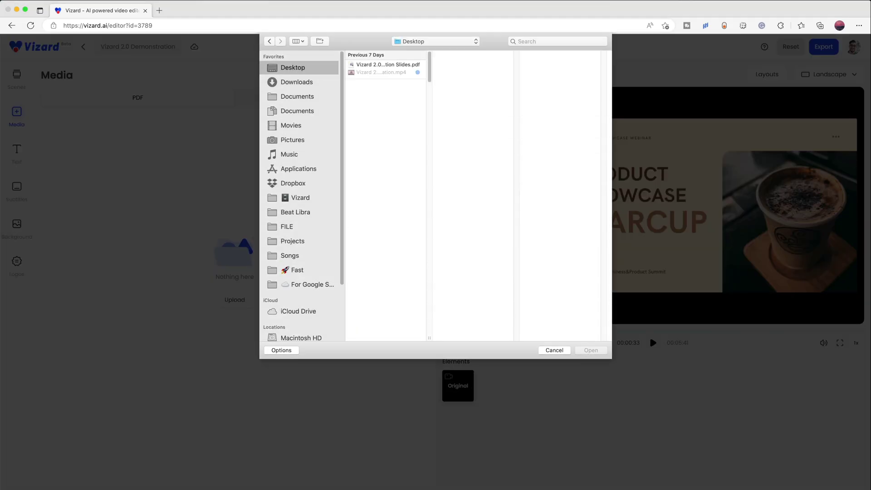
pyautogui.click(388, 65)
pyautogui.click(592, 351)
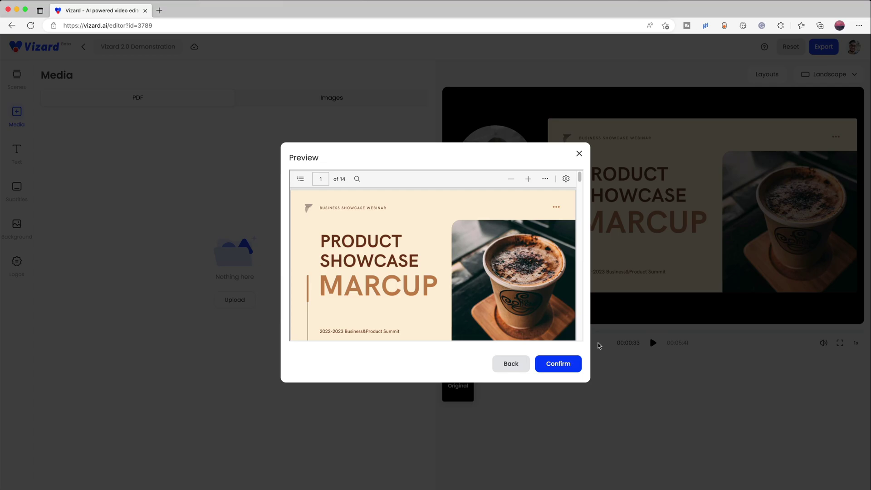
pyautogui.scroll(-3, 533, 297)
pyautogui.click(560, 364)
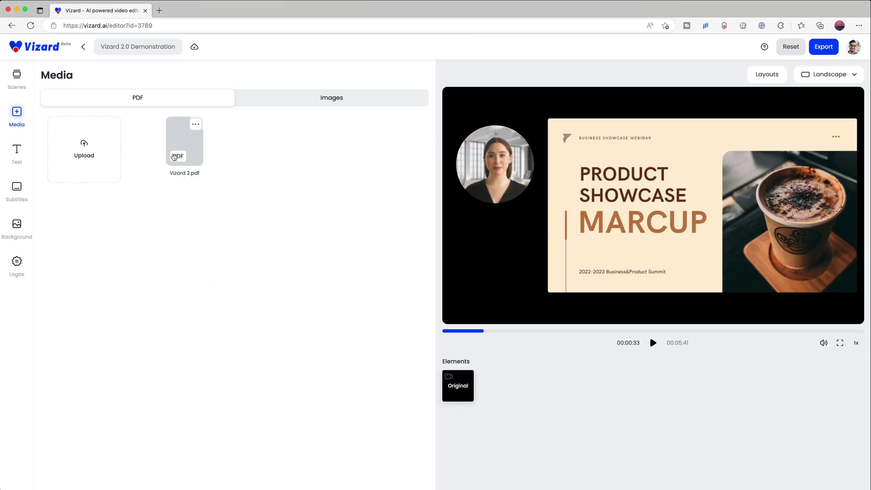
# Step: Add the PDF's first page and fit it over the original slide beside the avatar
pyautogui.click(186, 144)
pyautogui.click(88, 182)
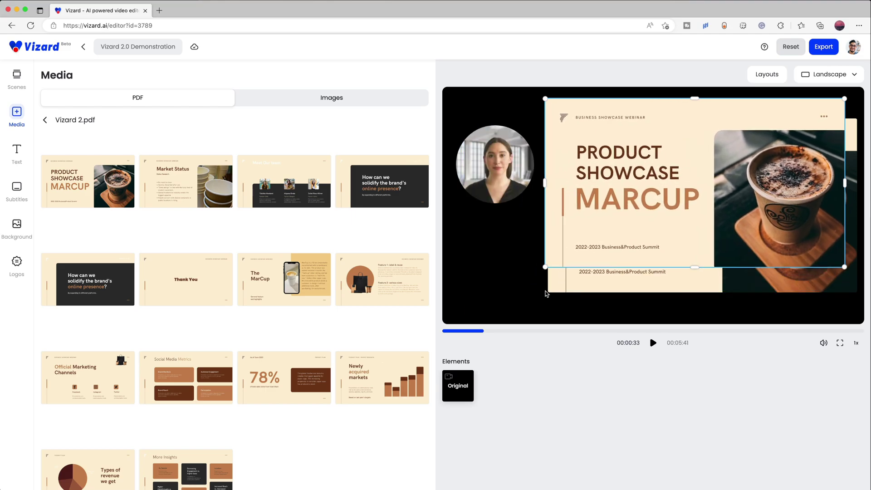
pyautogui.moveTo(654, 184); pyautogui.dragTo(665, 204)
pyautogui.click(710, 299)
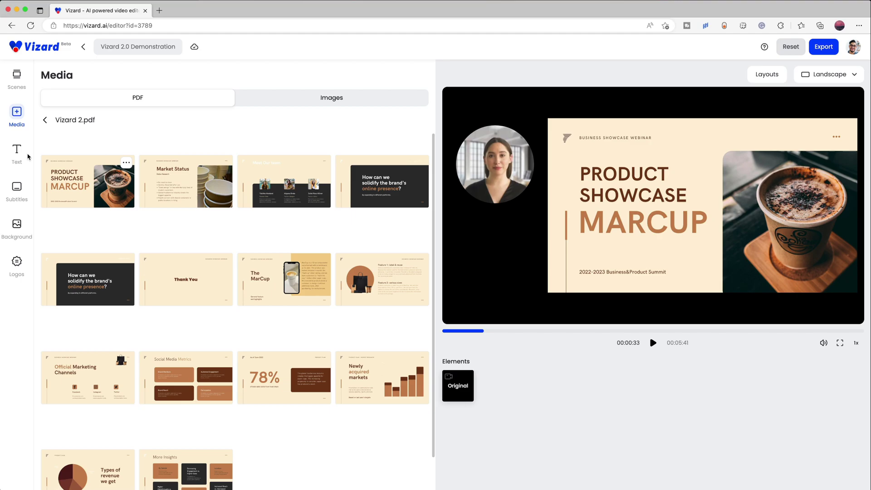
# Step: Add a 'Business Showcase Webinar' headline in white Poppins, enlarged to font size 27
pyautogui.click(15, 154)
pyautogui.click(187, 95)
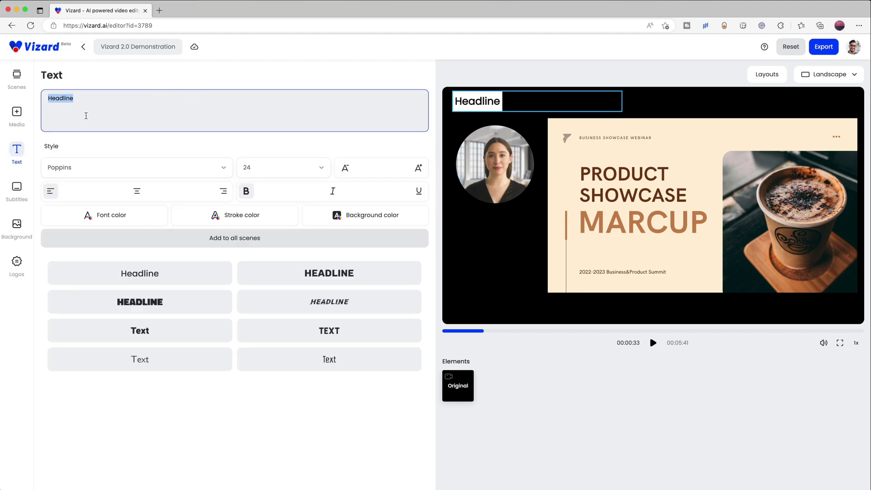
pyautogui.write('Business Showcase Webinar')
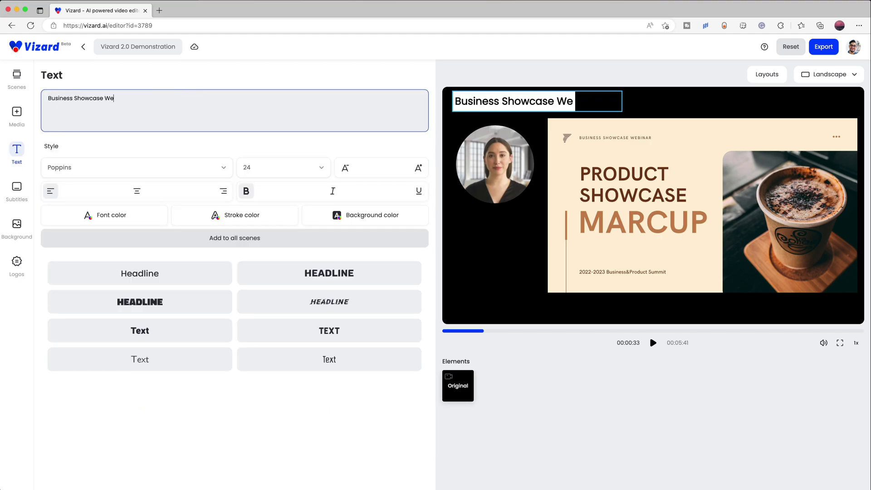
pyautogui.click(286, 213)
pyautogui.click(411, 348)
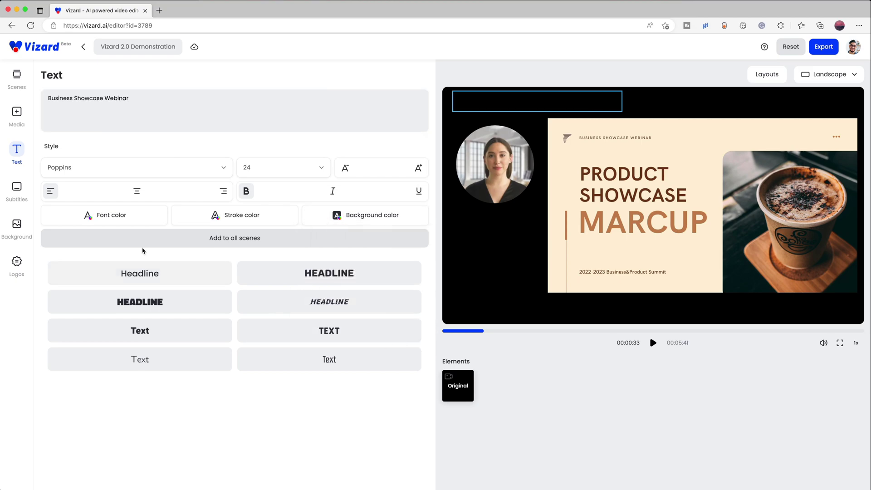
pyautogui.click(109, 215)
pyautogui.click(152, 333)
pyautogui.click(419, 169)
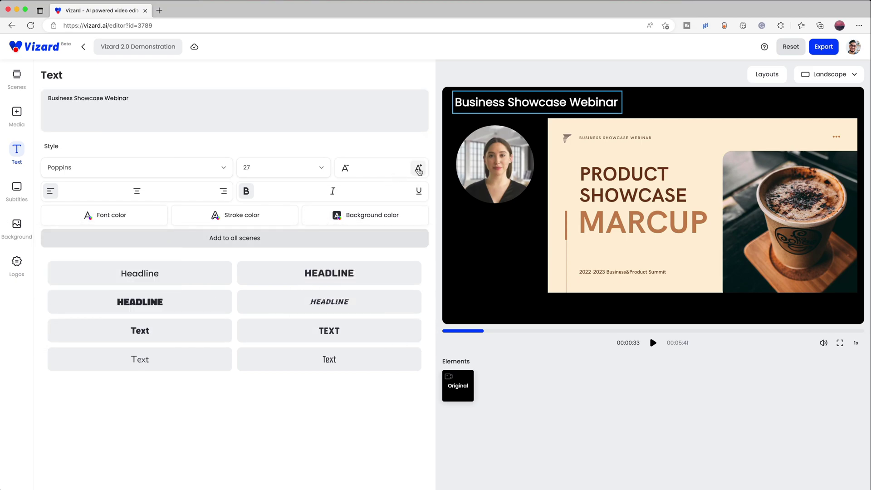
# Step: Set the subtitle text to size 17 and apply that style to every scene
pyautogui.click(17, 192)
pyautogui.click(487, 331)
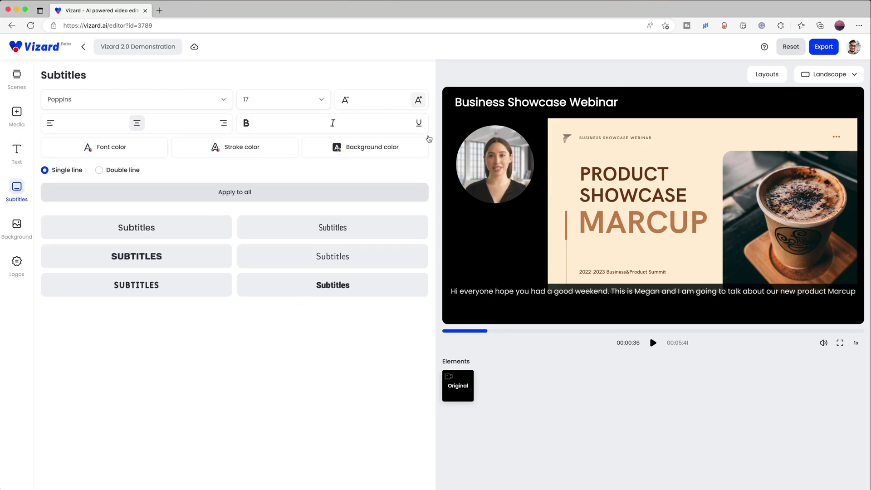
pyautogui.click(663, 306)
pyautogui.click(372, 146)
pyautogui.click(272, 195)
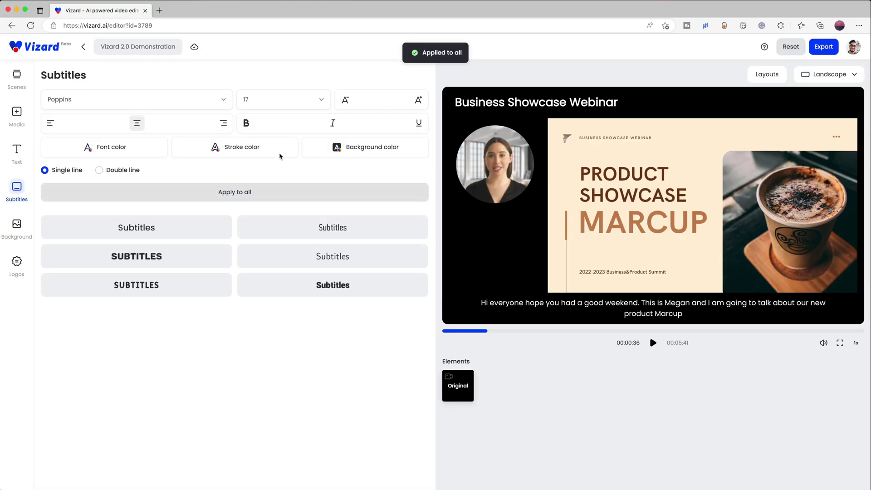
# Step: Correct the scene 4 transcript to read 'increased demand' and 'with the scratchboard'
pyautogui.click(16, 77)
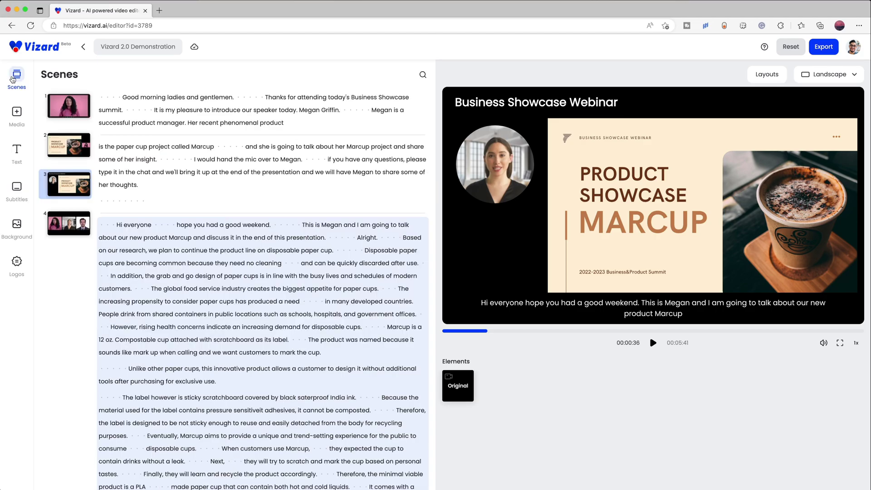
pyautogui.click(273, 328)
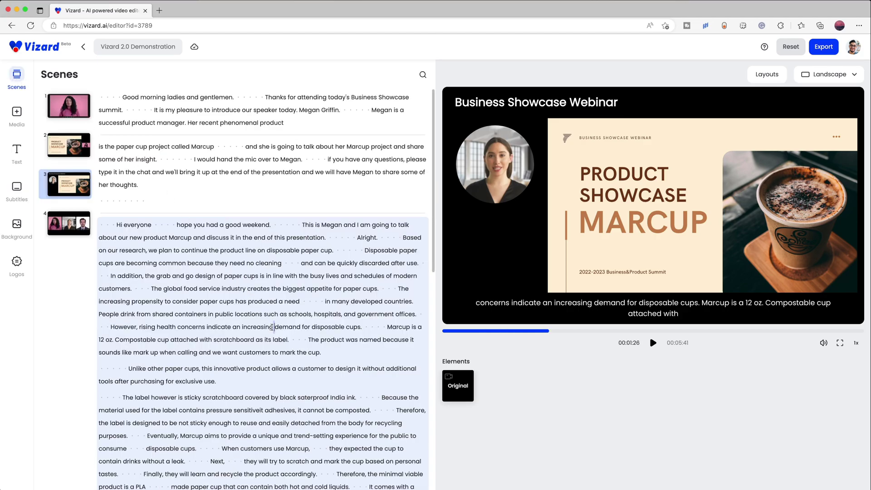
pyautogui.press('BackSpace')
pyautogui.press('BackSpace')
pyautogui.press('BackSpace')
pyautogui.write('ed')
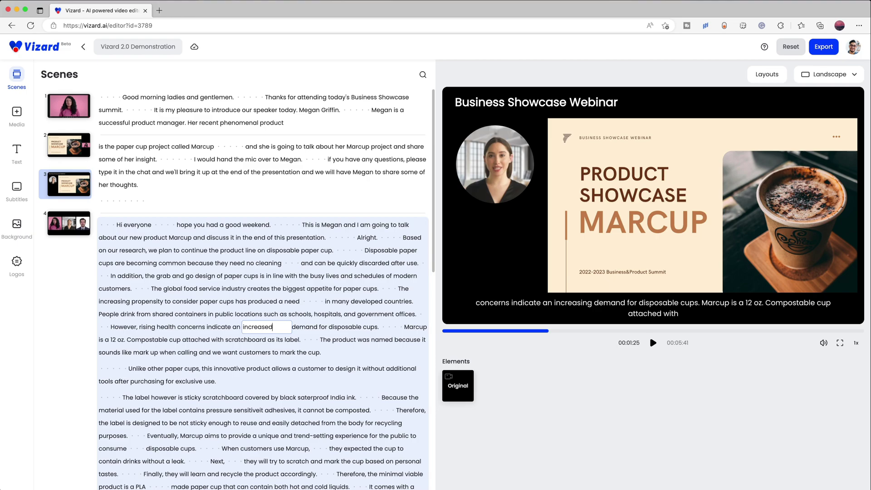
pyautogui.press('Return')
pyautogui.click(233, 340)
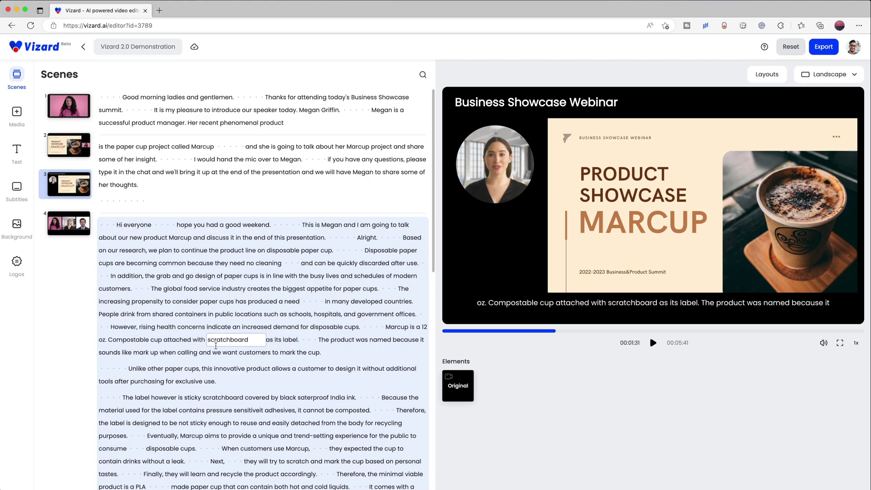
pyautogui.write('the')
pyautogui.press('Return')
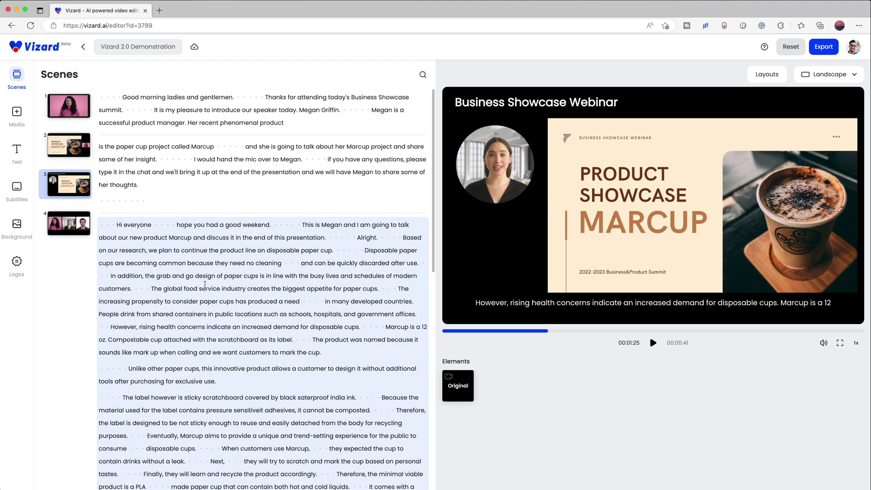
# Step: Apply the grey blurred background preset to all scenes, skipping the custom upload
pyautogui.click(17, 223)
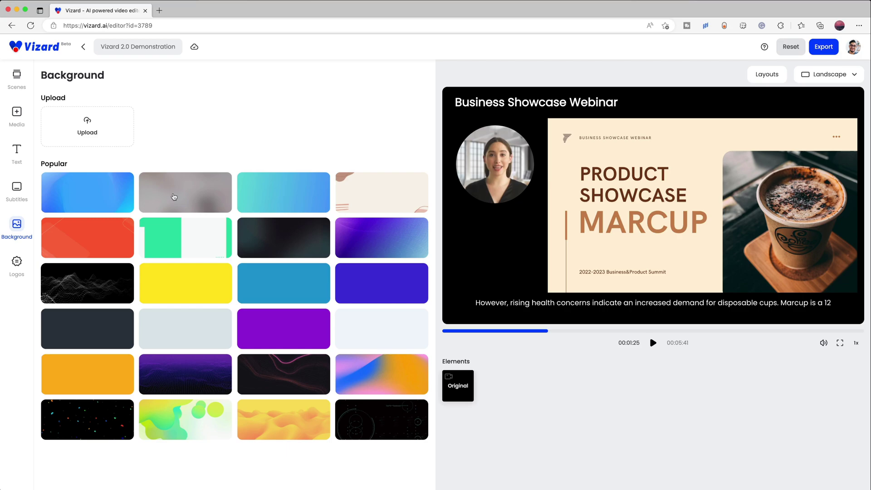
pyautogui.click(190, 194)
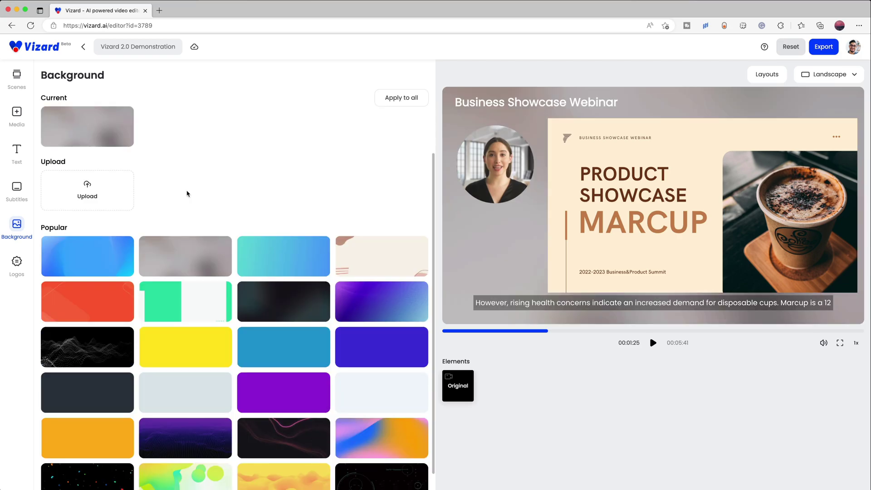
pyautogui.click(103, 201)
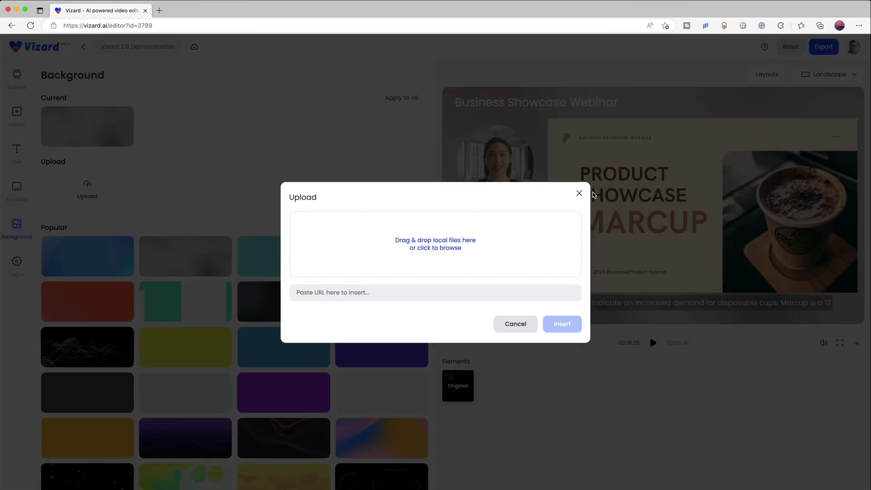
pyautogui.click(579, 193)
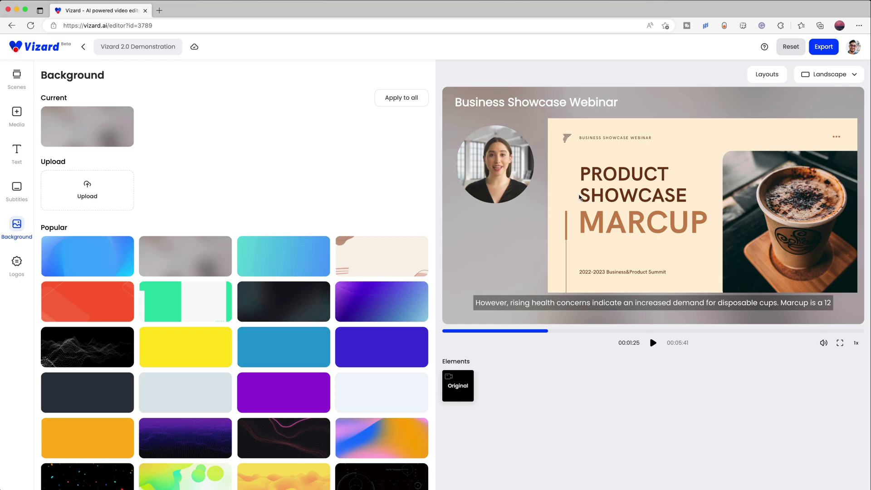
pyautogui.click(404, 103)
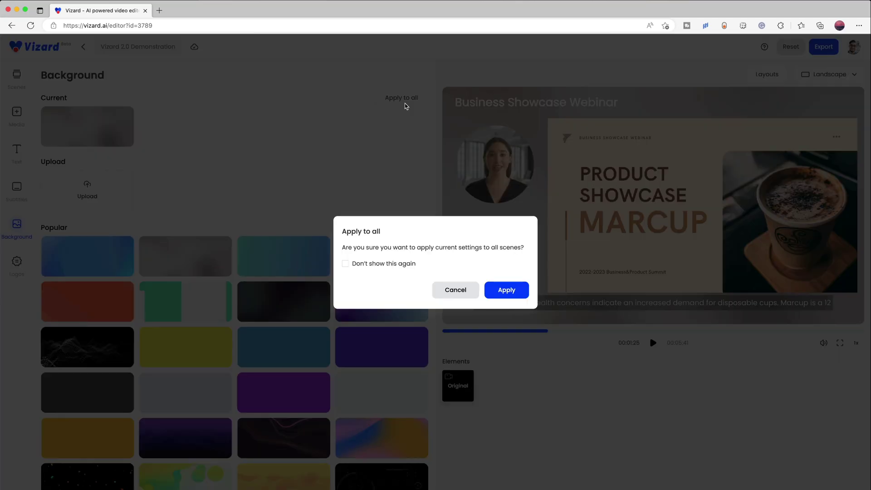
pyautogui.click(499, 290)
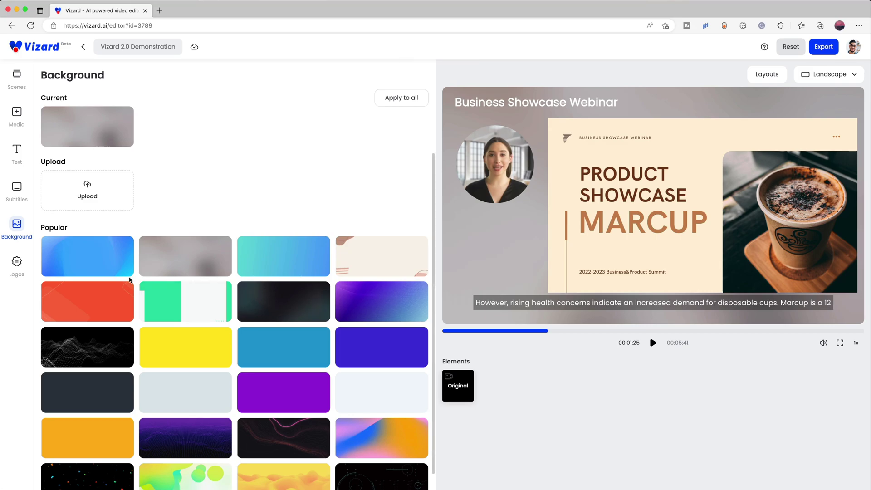
# Step: Add the white Vizard logo and drag it to the video's top-right corner
pyautogui.click(23, 262)
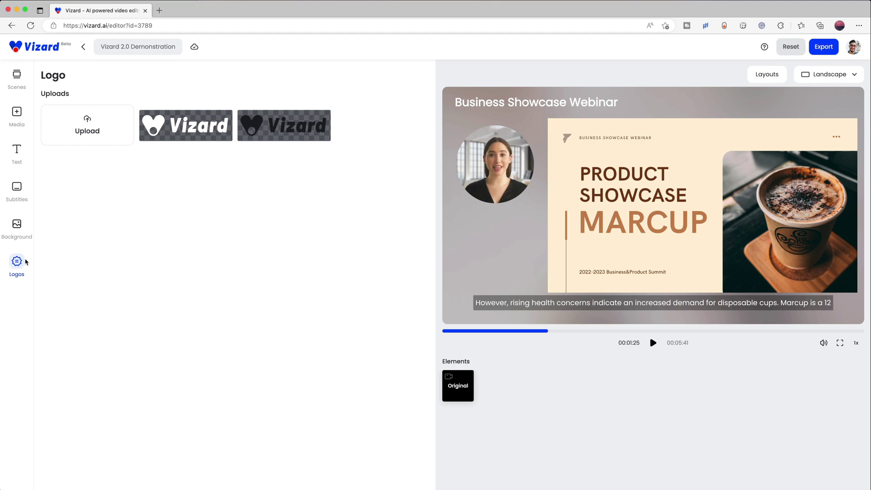
pyautogui.click(182, 130)
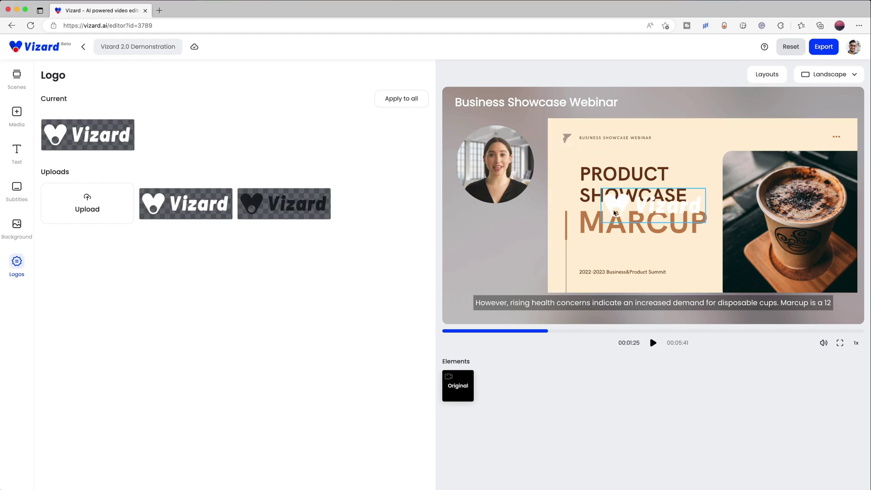
pyautogui.moveTo(650, 181); pyautogui.dragTo(834, 108)
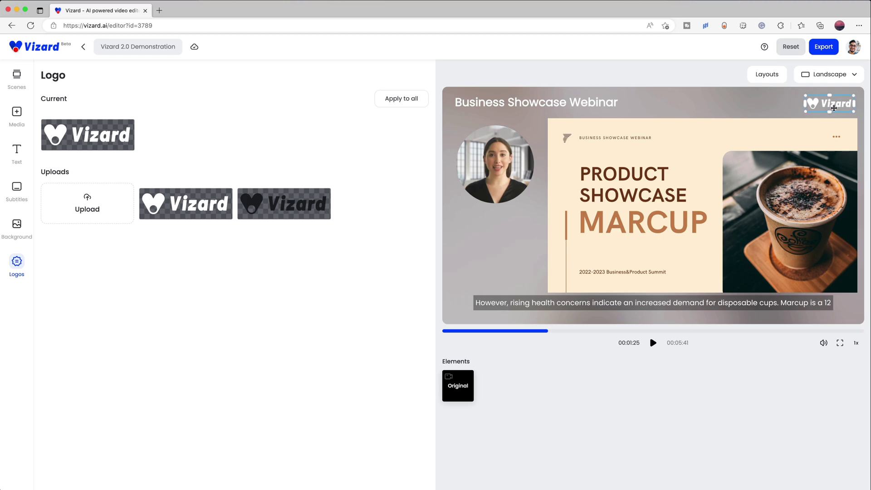
pyautogui.click(781, 111)
# Step: Export the edited Vizard 2.0 Demonstration video, showing an estimated 00:10:00 processing time
pyautogui.click(827, 51)
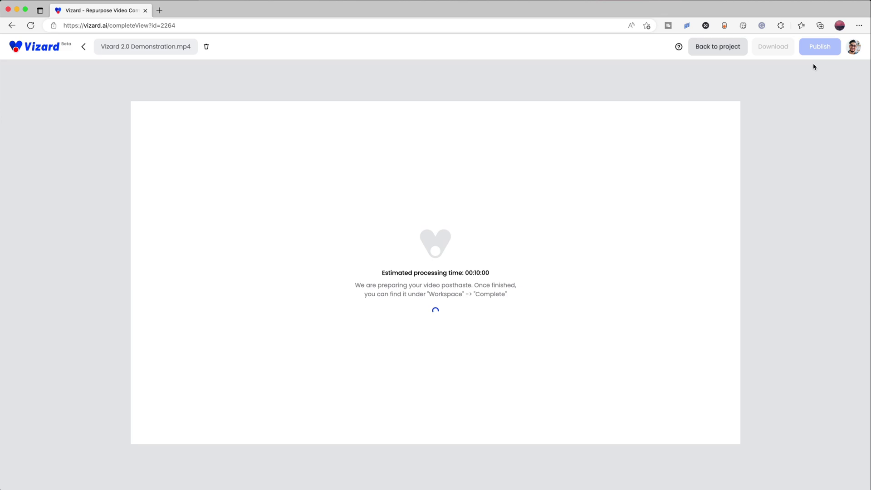
# Step: Go back to the workspace, where Vizard 2.0 Demonstration.mp4 shows as Exporting
pyautogui.click(84, 47)
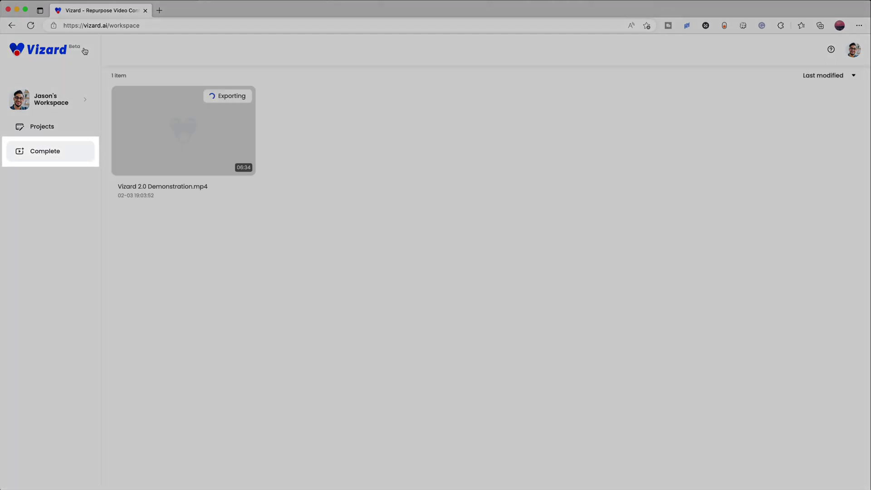